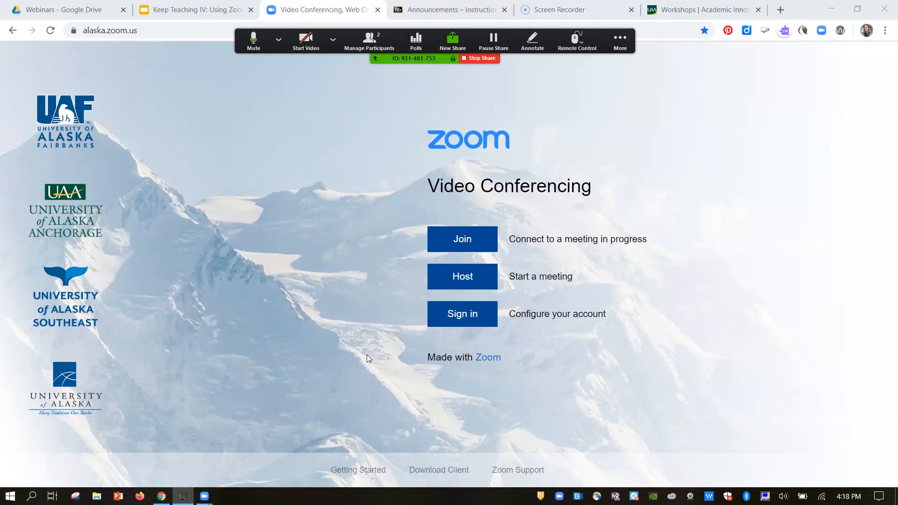
Step: Sign in to configure the Zoom account and review the profile details, including the date and calendar integration settings
{"action": "left_click", "coordinate": [463, 316]}
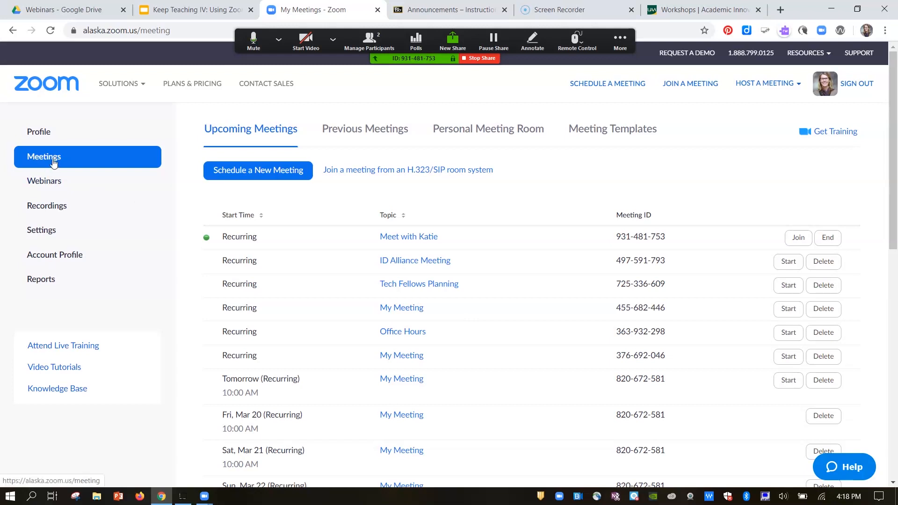
{"action": "left_click", "coordinate": [56, 136]}
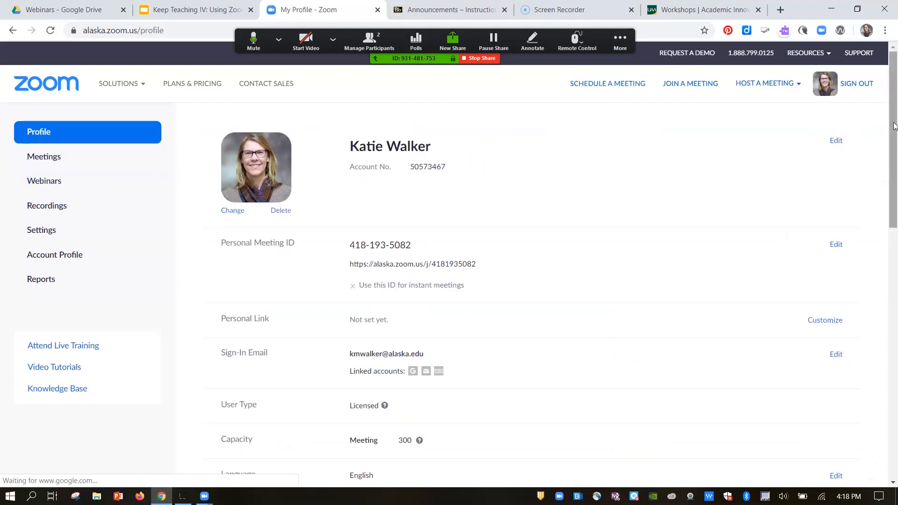
{"action": "left_click_drag", "start_coordinate": [895, 127], "coordinate": [889, 271]}
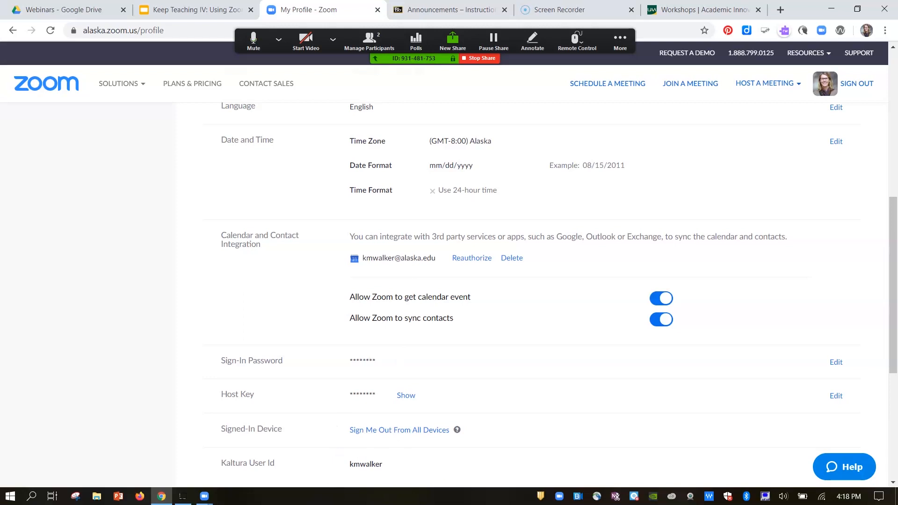
{"action": "left_click_drag", "start_coordinate": [895, 227], "coordinate": [895, 84]}
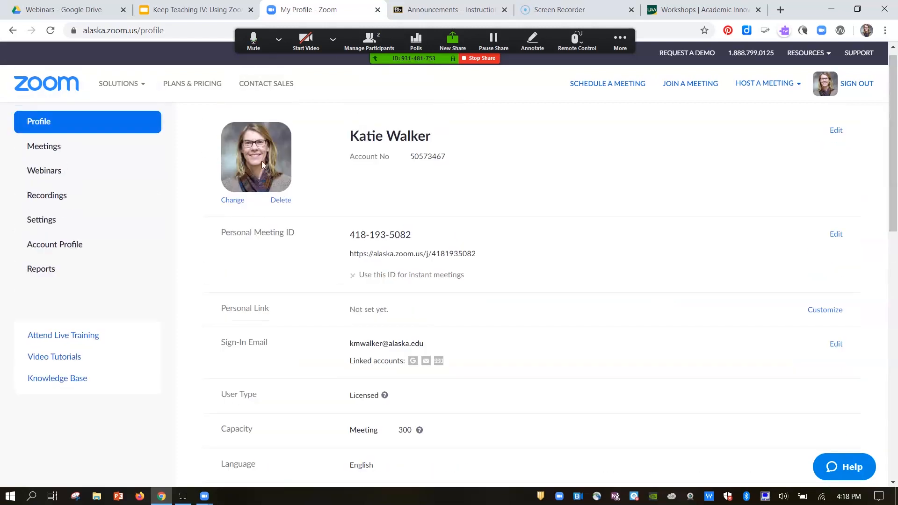
Step: Schedule a new recurring meeting with the recurrence set to No Fixed Time, keep the default topic, and save it
{"action": "left_click", "coordinate": [45, 157]}
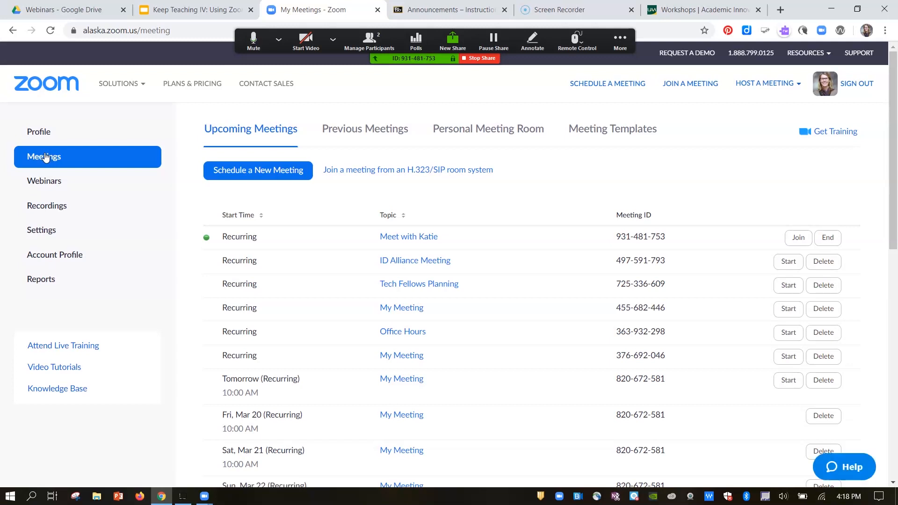
{"action": "left_click", "coordinate": [232, 172]}
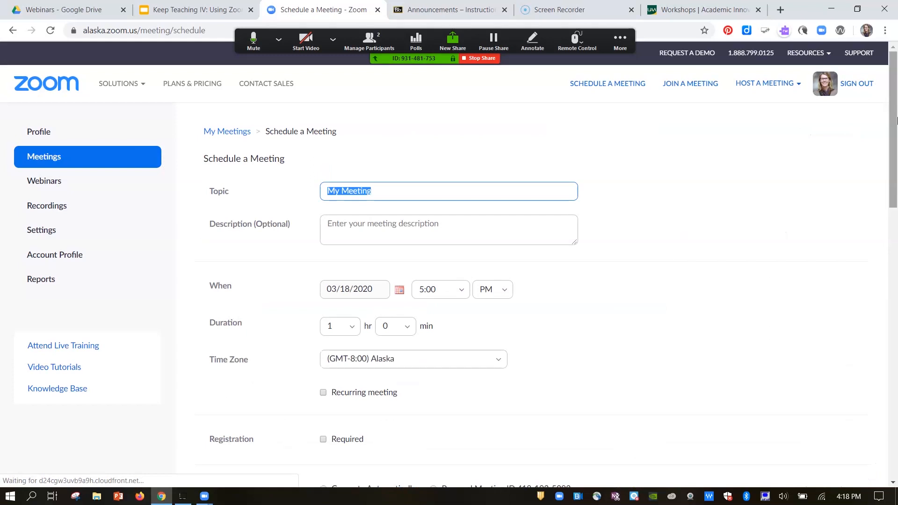
{"action": "left_click_drag", "start_coordinate": [892, 117], "coordinate": [892, 153]}
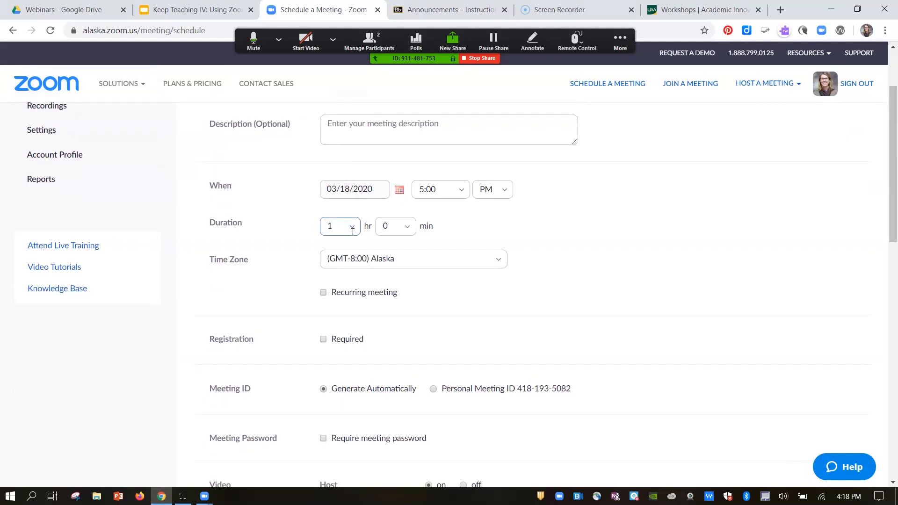
{"action": "left_click", "coordinate": [323, 293]}
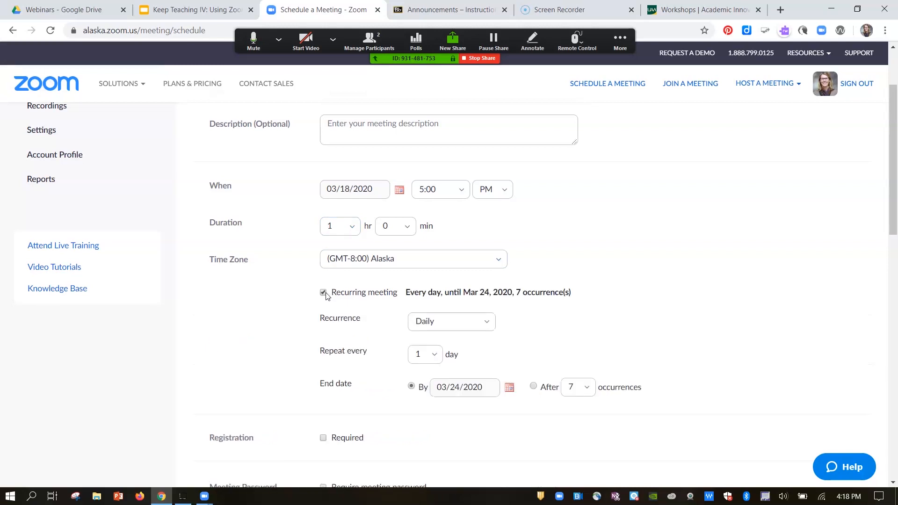
{"action": "left_click", "coordinate": [439, 321]}
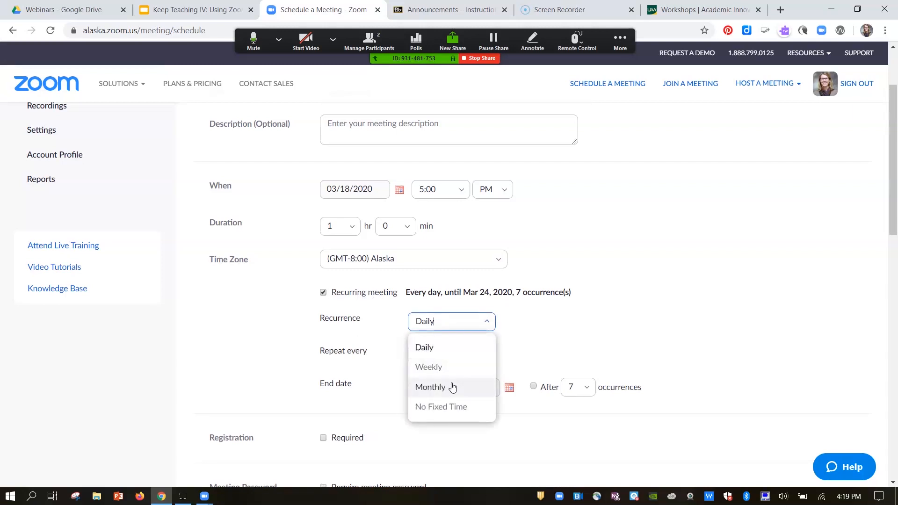
{"action": "left_click", "coordinate": [458, 408]}
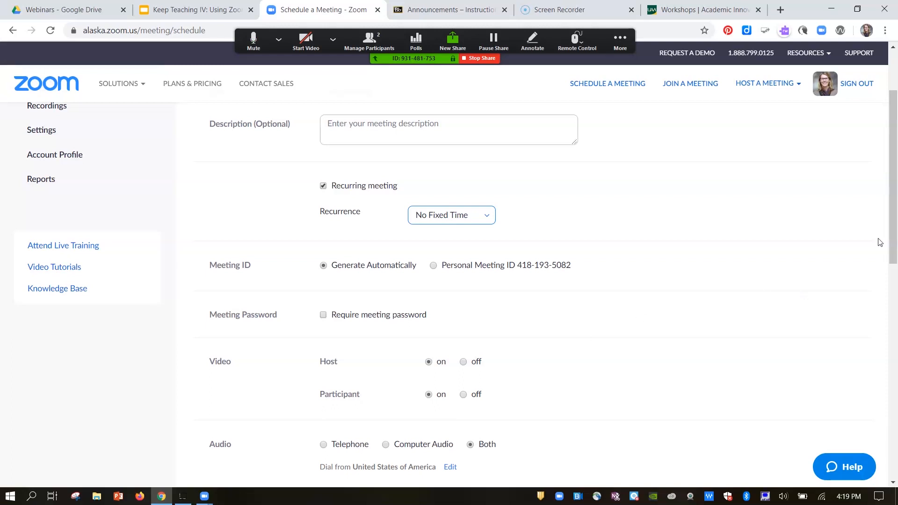
{"action": "left_click_drag", "start_coordinate": [896, 224], "coordinate": [896, 335]}
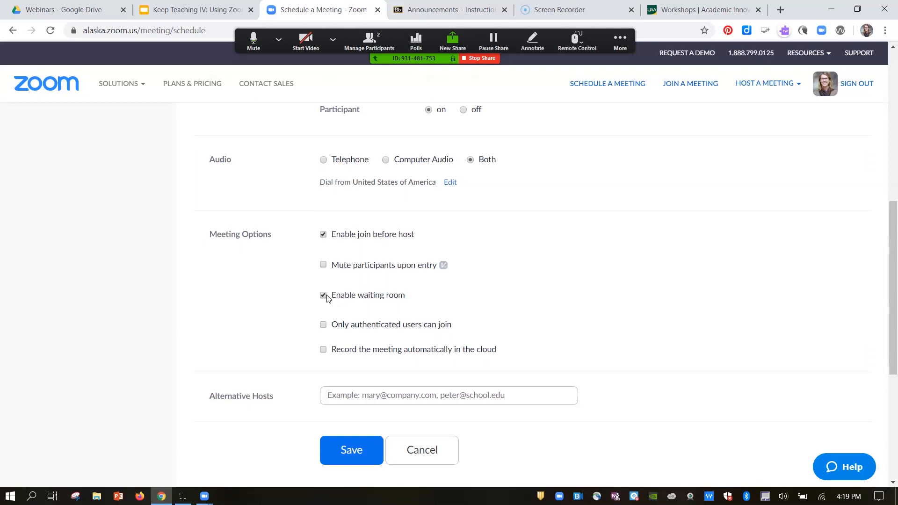
{"action": "left_click", "coordinate": [357, 449]}
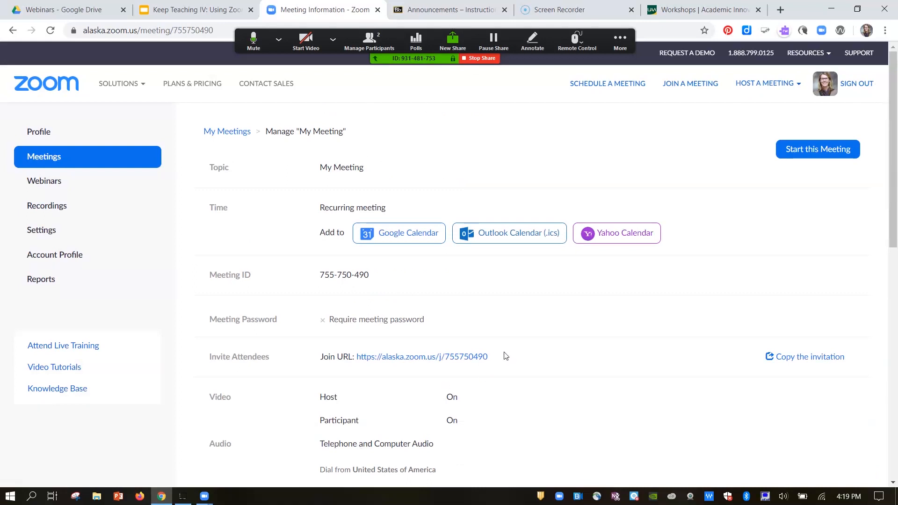
Step: Examine the saved meeting's join URL, meeting ID and invitation text, closing the invitation without copying it
{"action": "left_click_drag", "start_coordinate": [504, 357], "coordinate": [315, 357]}
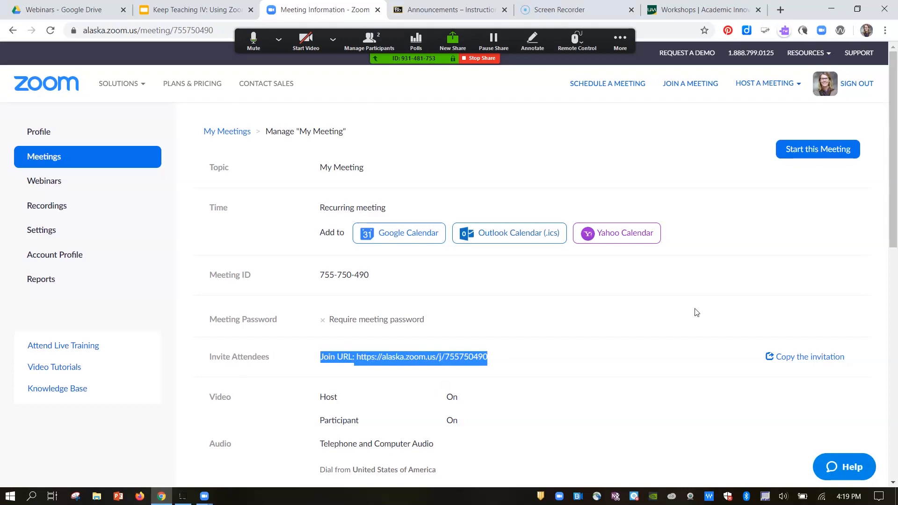
{"action": "left_click", "coordinate": [640, 367]}
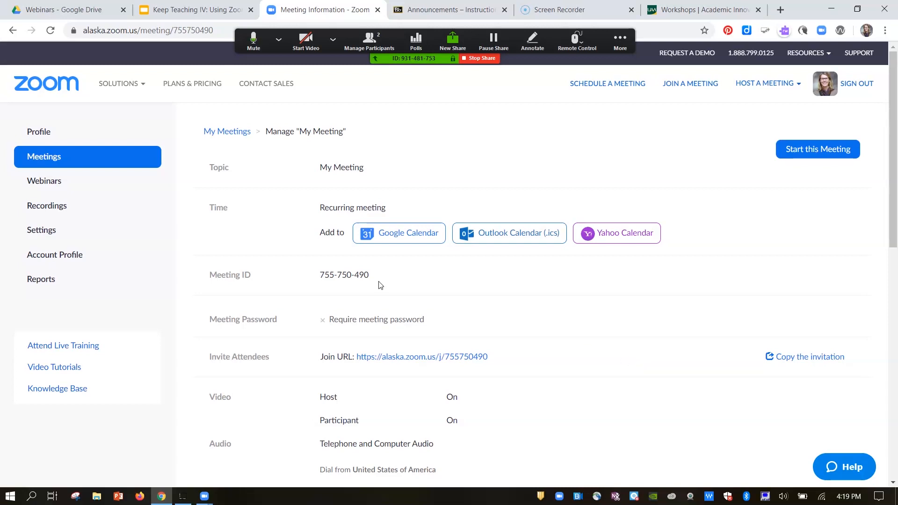
{"action": "left_click_drag", "start_coordinate": [377, 279], "coordinate": [319, 278]}
{"action": "left_click", "coordinate": [427, 271]}
{"action": "left_click", "coordinate": [792, 360]}
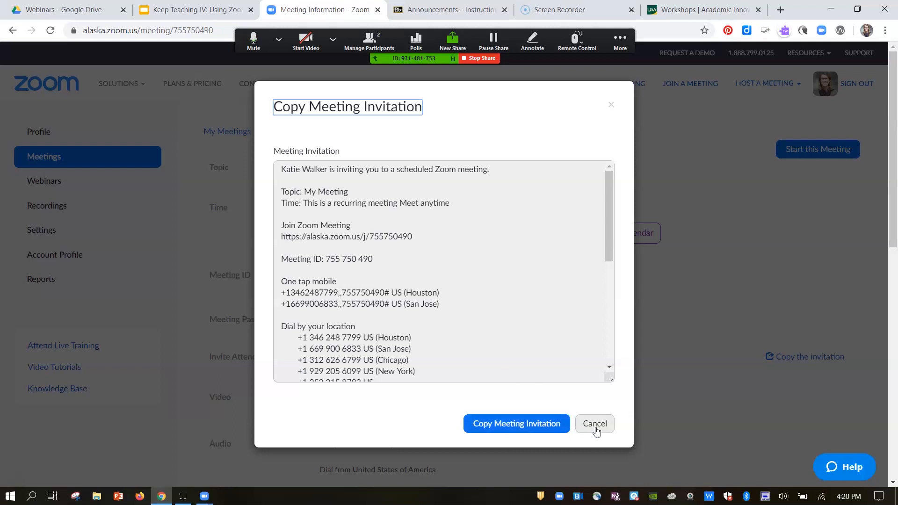
{"action": "left_click", "coordinate": [20, 485]}
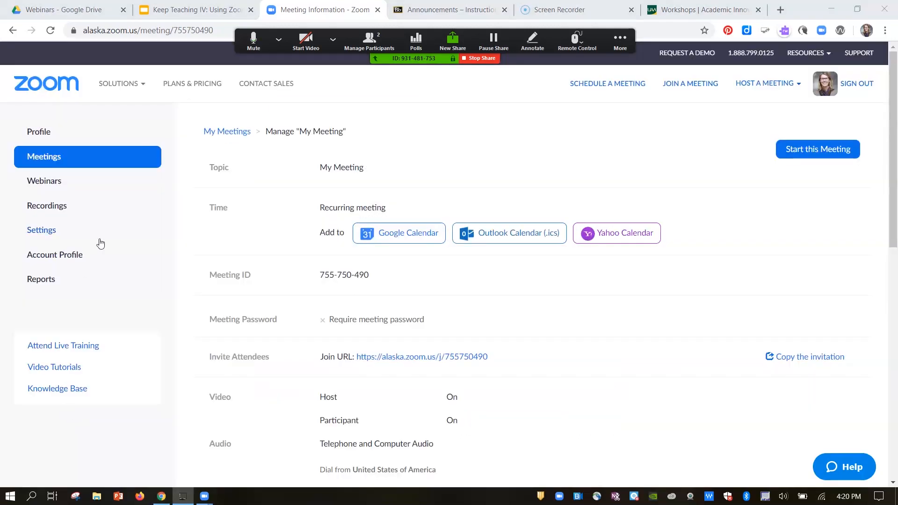
Step: Check the upcoming meetings list and review the account's meeting settings, including polling, screen sharing, whiteboard and nonverbal feedback
{"action": "left_click", "coordinate": [227, 132]}
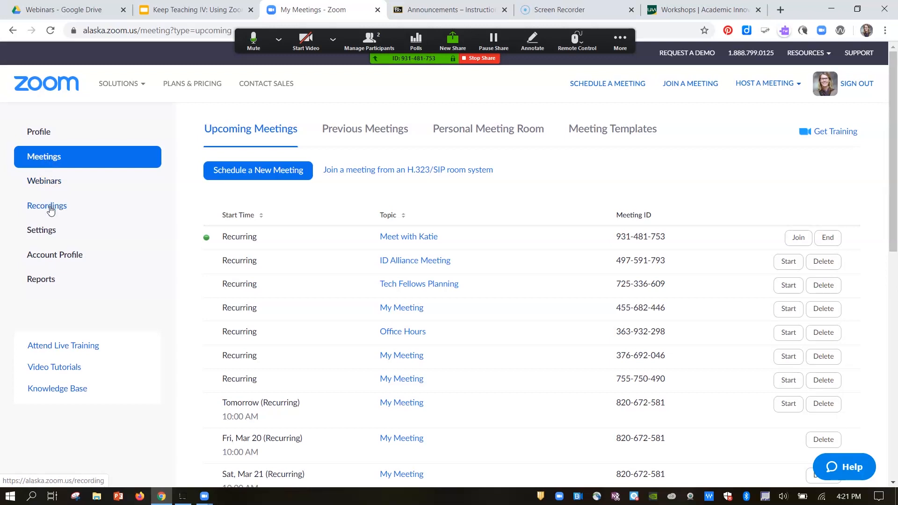
{"action": "left_click", "coordinate": [48, 238]}
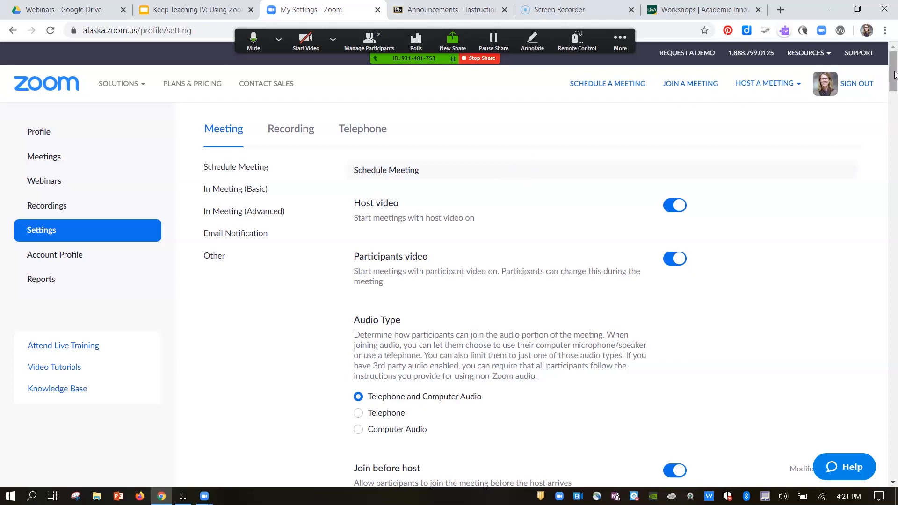
{"action": "left_click_drag", "start_coordinate": [895, 75], "coordinate": [895, 218]}
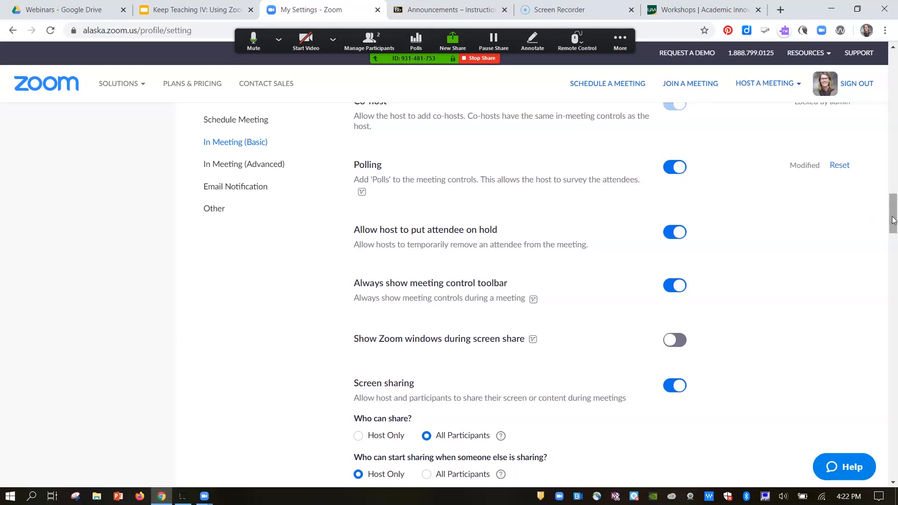
{"action": "left_click_drag", "start_coordinate": [894, 220], "coordinate": [894, 243]}
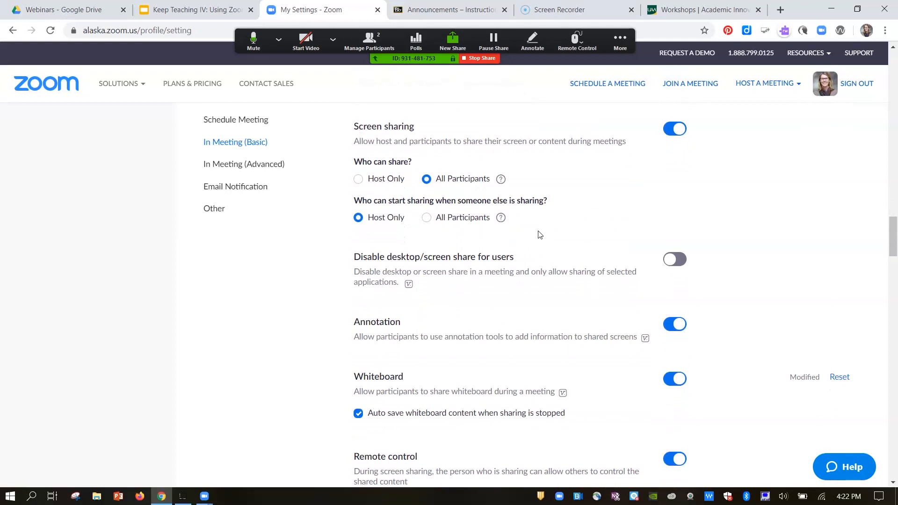
{"action": "mouse_move", "coordinate": [501, 217]}
{"action": "left_click_drag", "start_coordinate": [895, 243], "coordinate": [896, 266]}
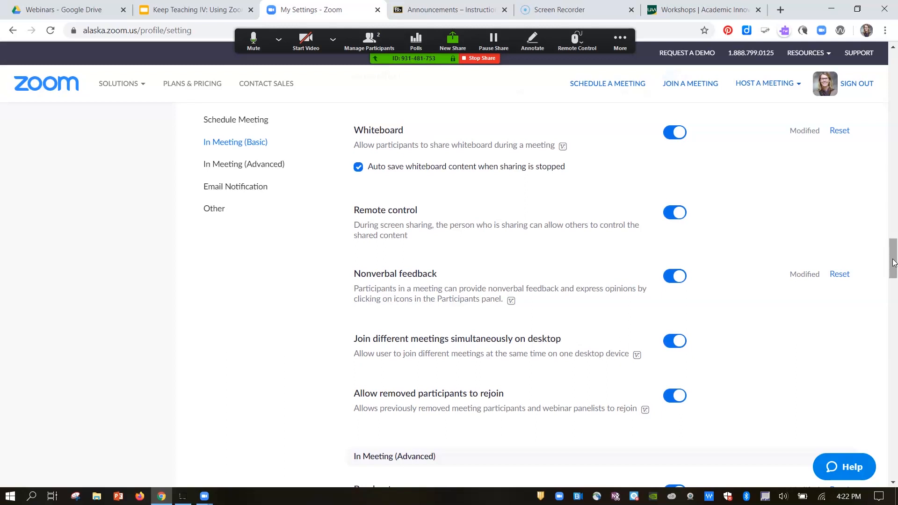
{"action": "left_click_drag", "start_coordinate": [894, 263], "coordinate": [896, 277]}
{"action": "scroll", "coordinate": [723, 197], "scroll_direction": "down", "scroll_amount": 3}
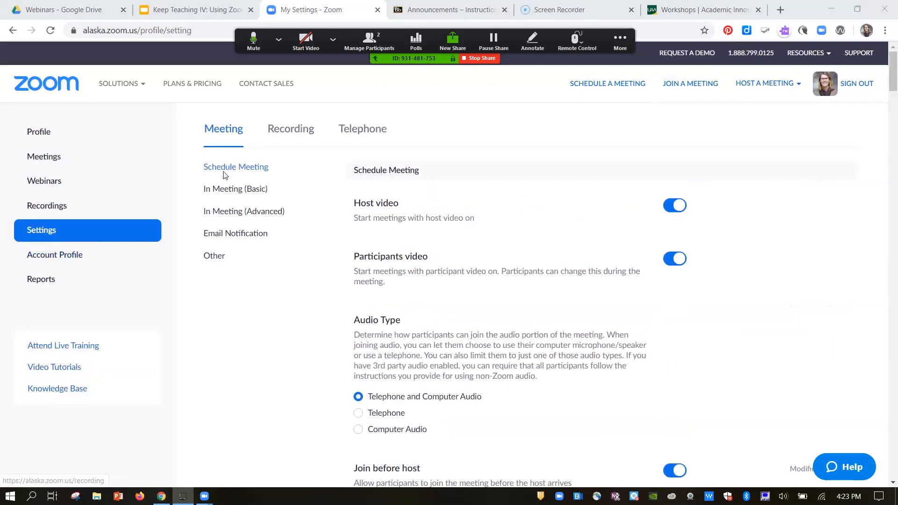
Step: Open the account's recording settings
{"action": "left_click", "coordinate": [288, 136]}
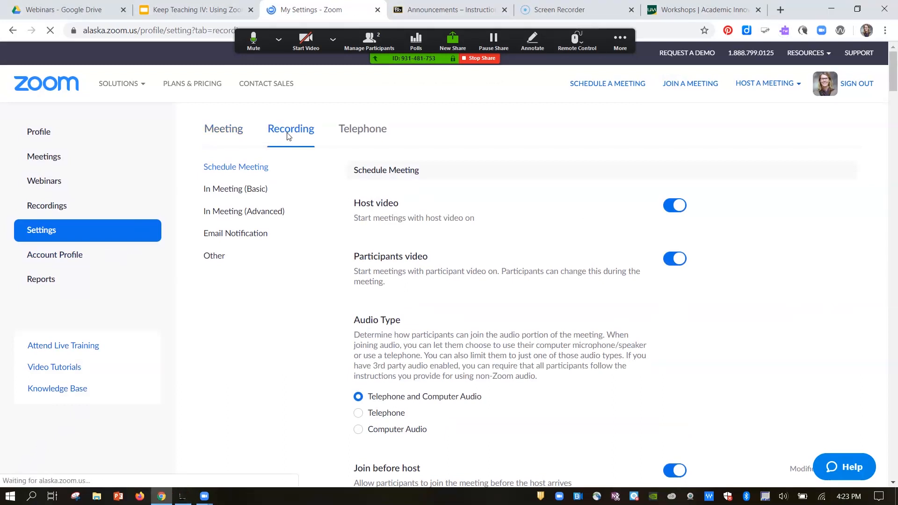
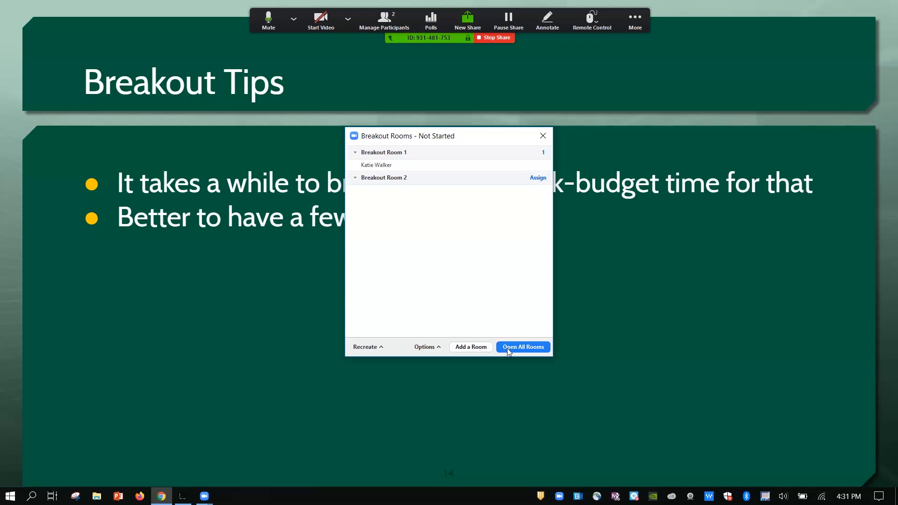
Step: Open all the breakout rooms, close them again, and dismiss the breakout rooms window
{"action": "left_click", "coordinate": [509, 350]}
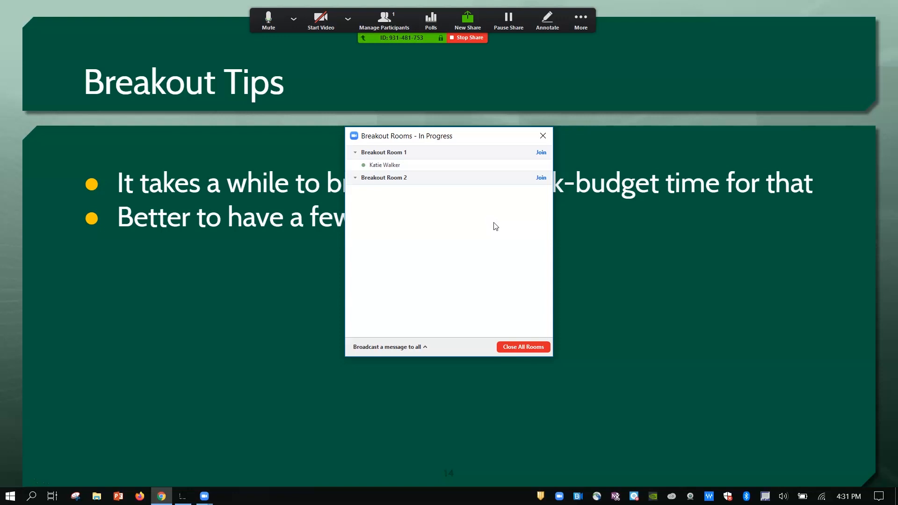
{"action": "left_click", "coordinate": [526, 347]}
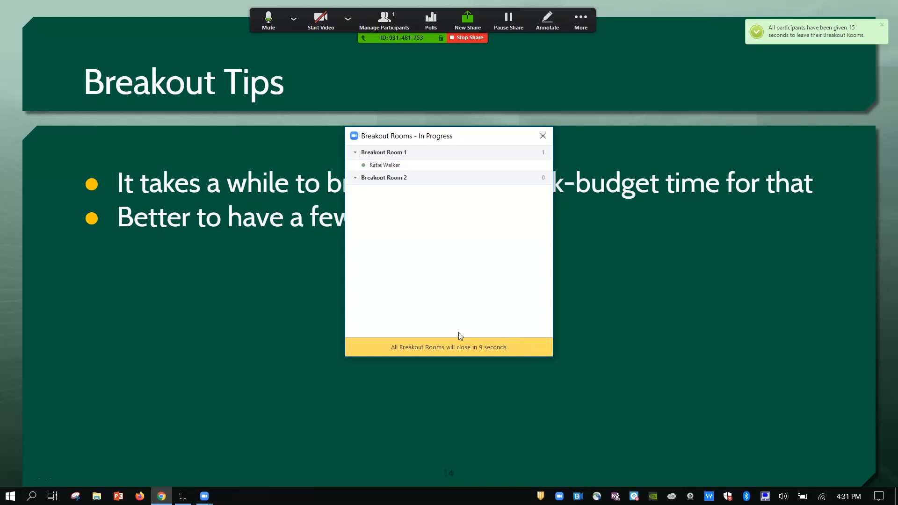
{"action": "left_click", "coordinate": [542, 137]}
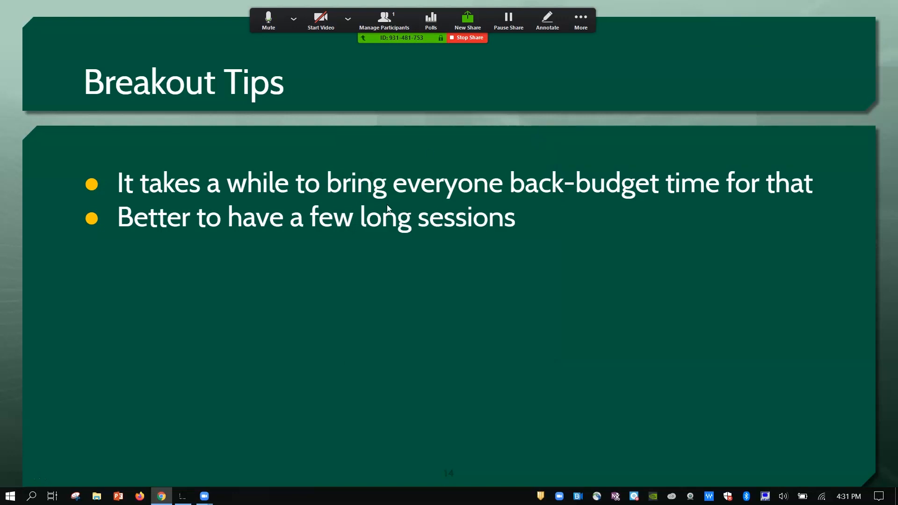
Step: Advance the presentation to the Troubleshooting slide, and check the meeting's speaker and microphone audio settings before closing them
{"action": "mouse_move", "coordinate": [171, 409]}
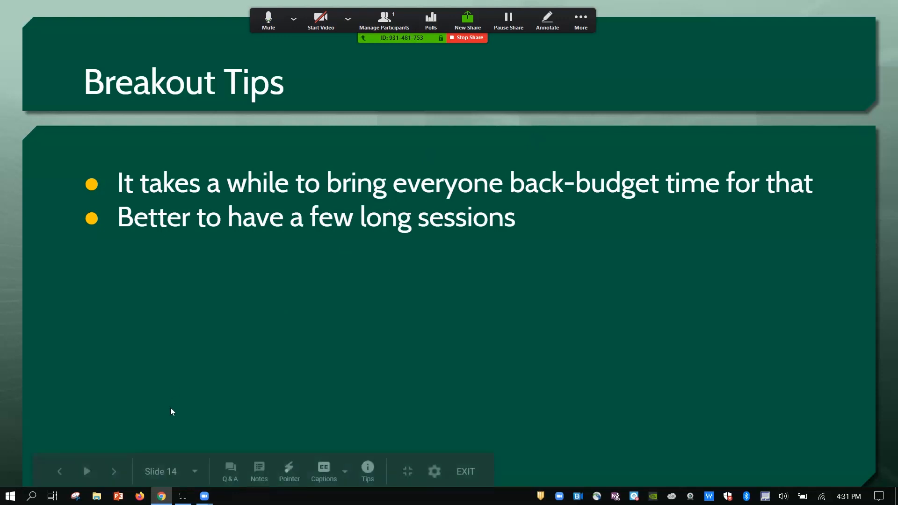
{"action": "left_click", "coordinate": [112, 472]}
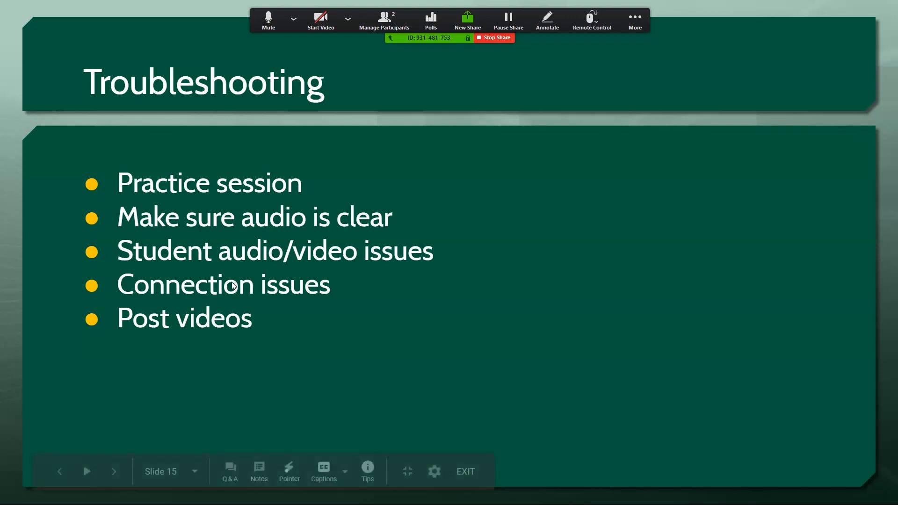
{"action": "left_click", "coordinate": [294, 19]}
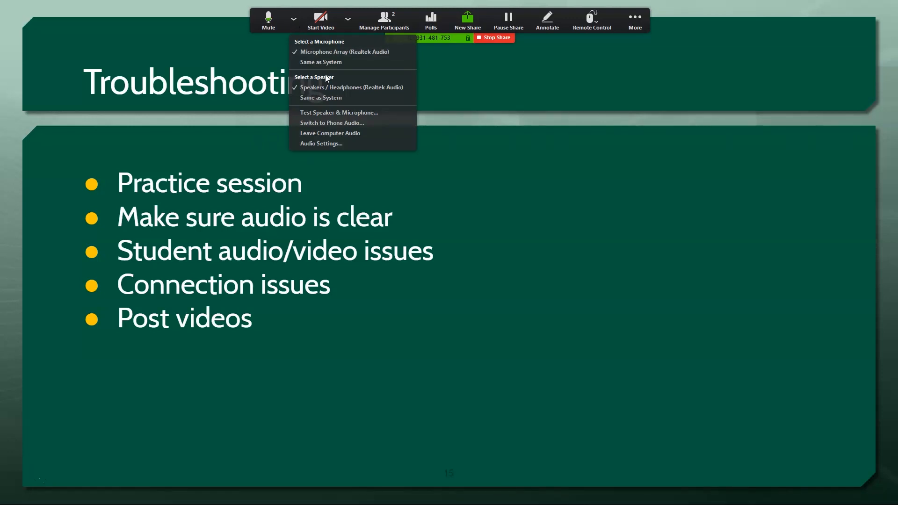
{"action": "left_click", "coordinate": [330, 143]}
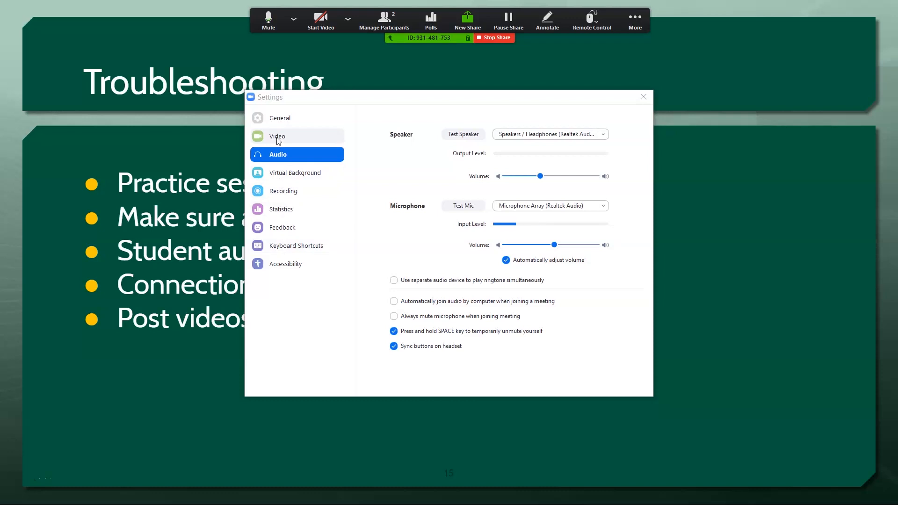
{"action": "left_click", "coordinate": [293, 19]}
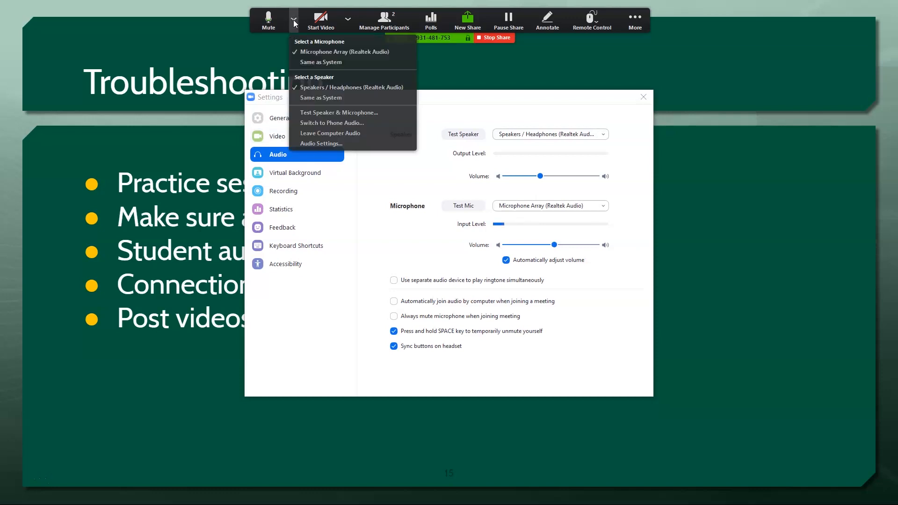
{"action": "left_click", "coordinate": [323, 144]}
{"action": "left_click", "coordinate": [647, 99]}
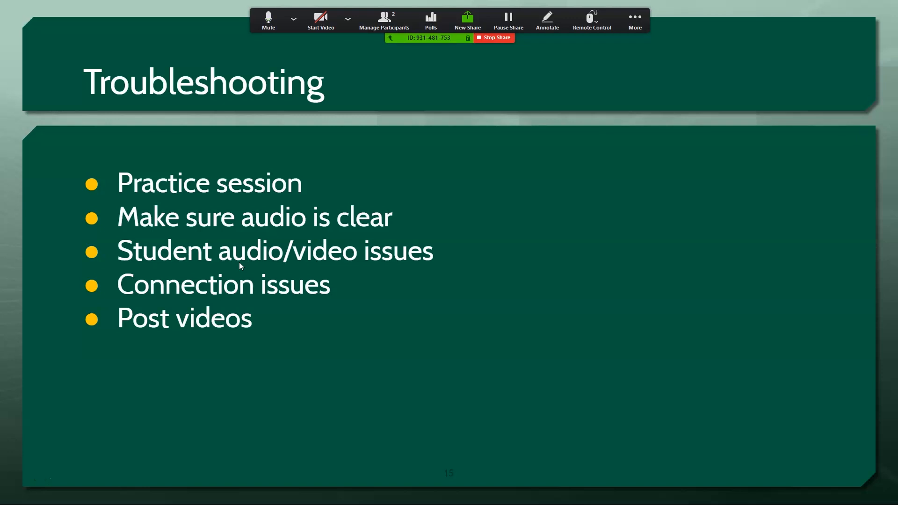
Step: Advance the presentation past the Troubleshooting slide, and look for Zoom Meetings among the Blackboard course's tools
{"action": "mouse_move", "coordinate": [66, 413]}
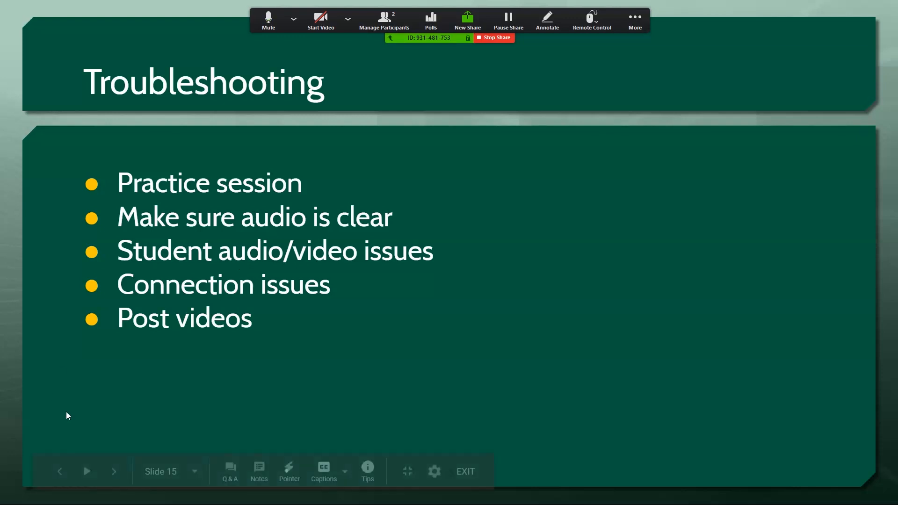
{"action": "left_click", "coordinate": [115, 473]}
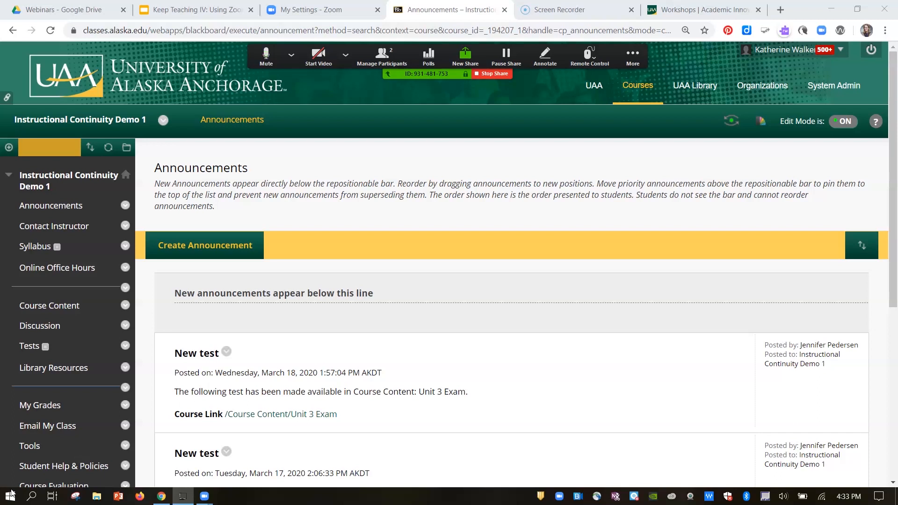
{"action": "left_click", "coordinate": [36, 453]}
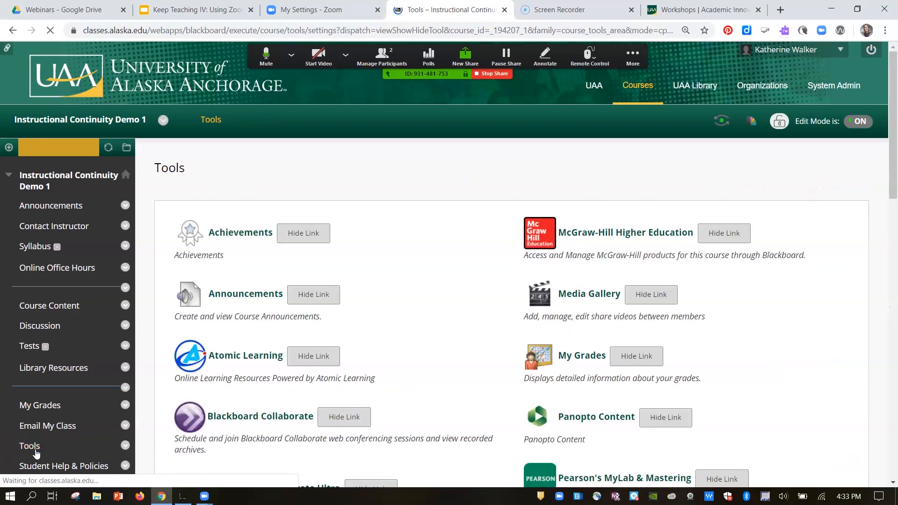
{"action": "left_click_drag", "start_coordinate": [894, 145], "coordinate": [894, 395]}
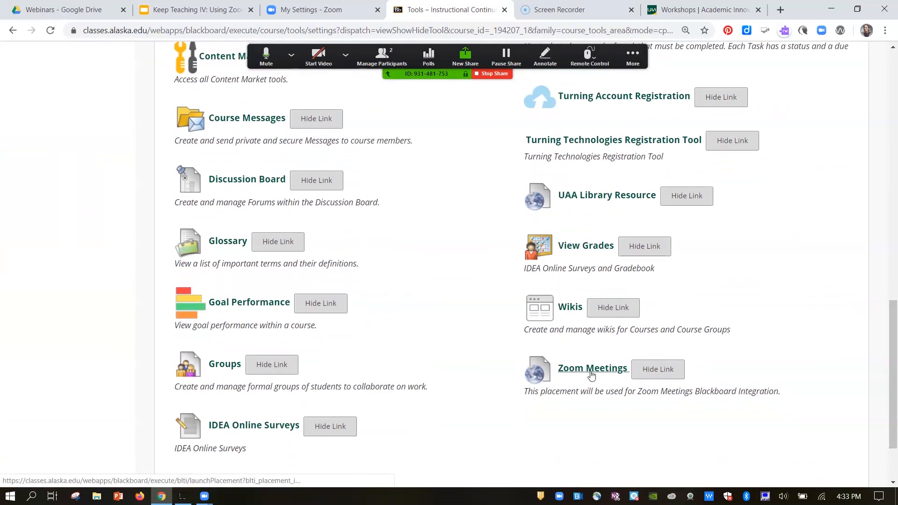
{"action": "left_click_drag", "start_coordinate": [897, 397], "coordinate": [852, 140]}
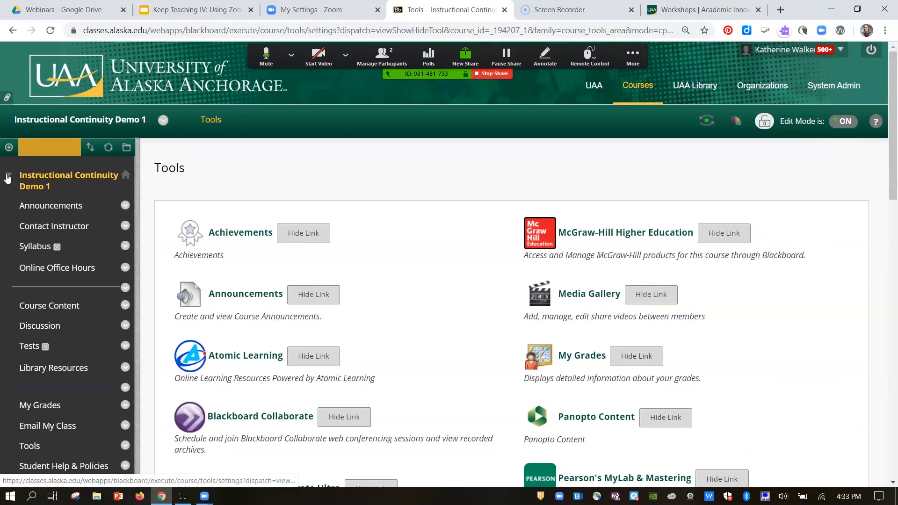
Step: Start adding a course menu tool link of type Zoom Meetings, and cancel it without submitting
{"action": "left_click", "coordinate": [9, 148]}
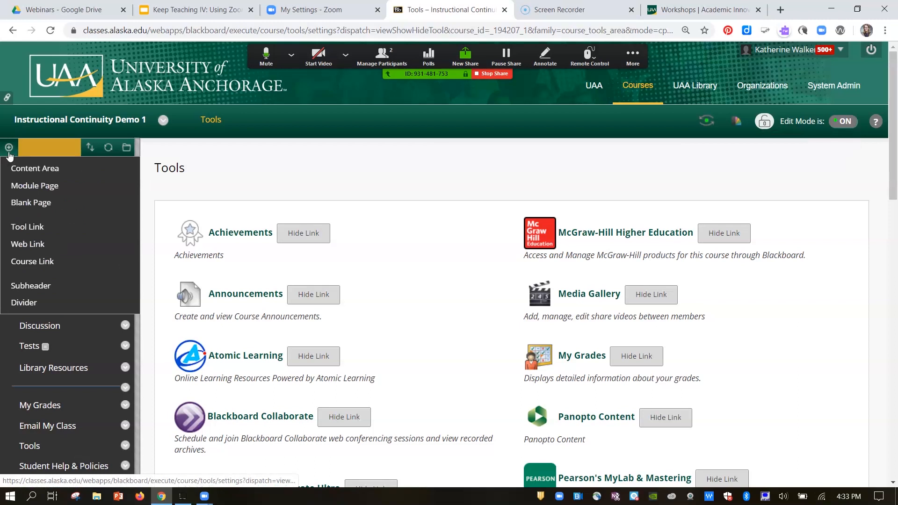
{"action": "left_click", "coordinate": [25, 227]}
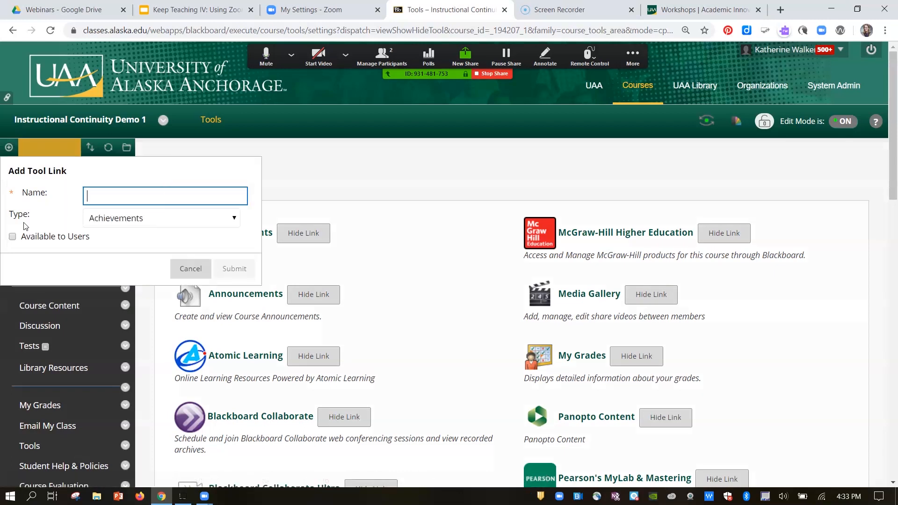
{"action": "left_click", "coordinate": [108, 223]}
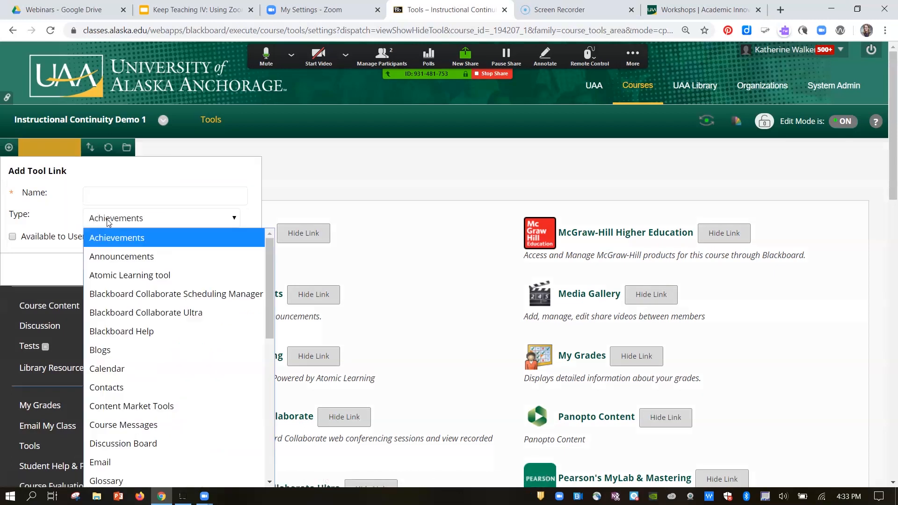
{"action": "left_click_drag", "start_coordinate": [267, 295], "coordinate": [262, 440]}
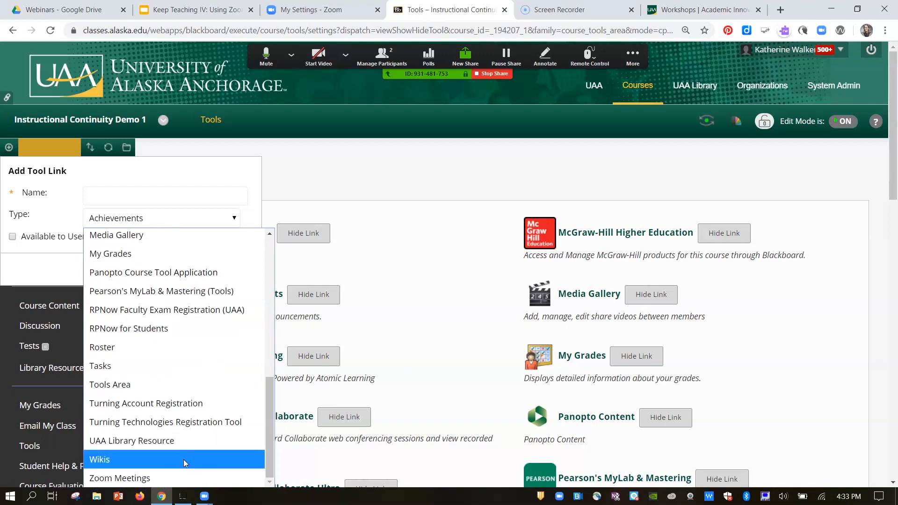
{"action": "left_click", "coordinate": [172, 472]}
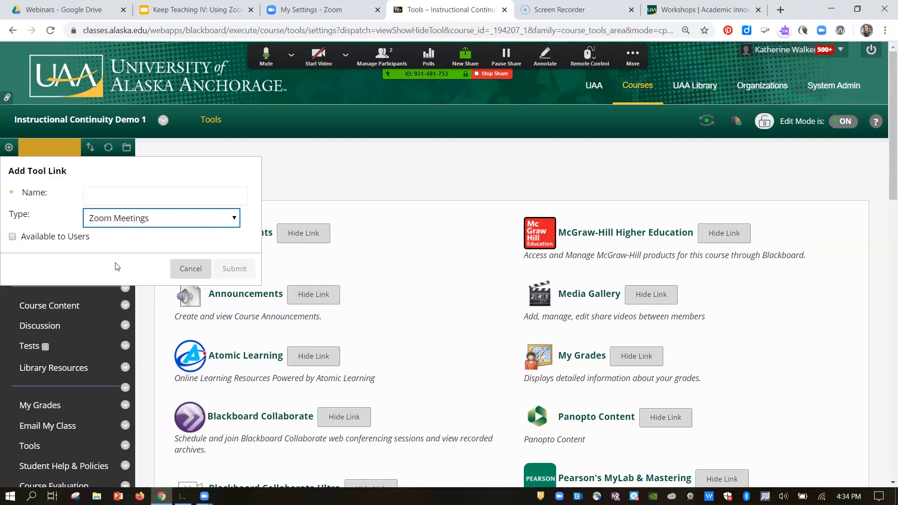
{"action": "left_click", "coordinate": [181, 270]}
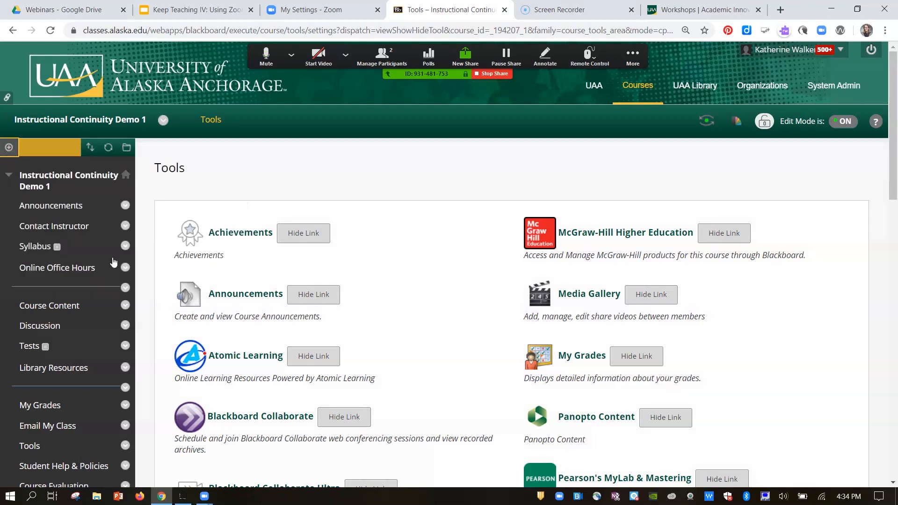
Step: Open the course's Online Office Hours link, examine the Office Hours meeting details, and return to the upcoming meetings
{"action": "left_click", "coordinate": [78, 273]}
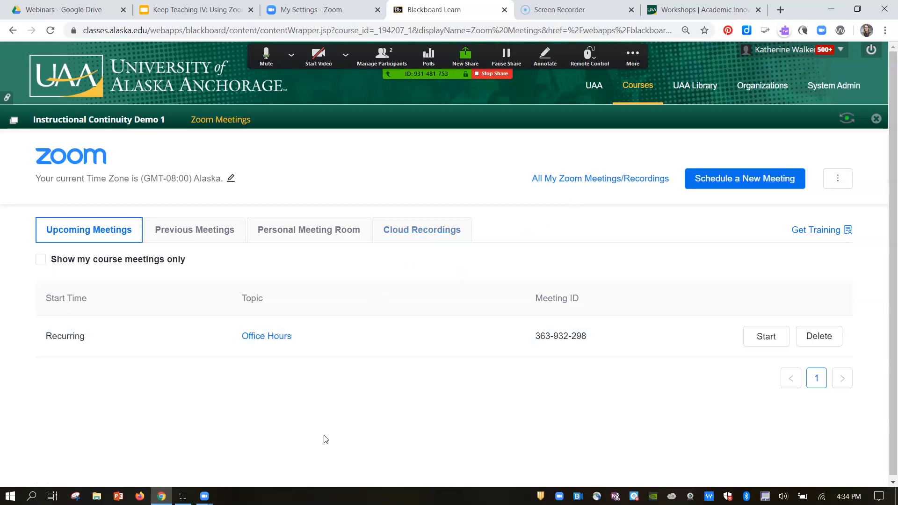
{"action": "left_click", "coordinate": [278, 342]}
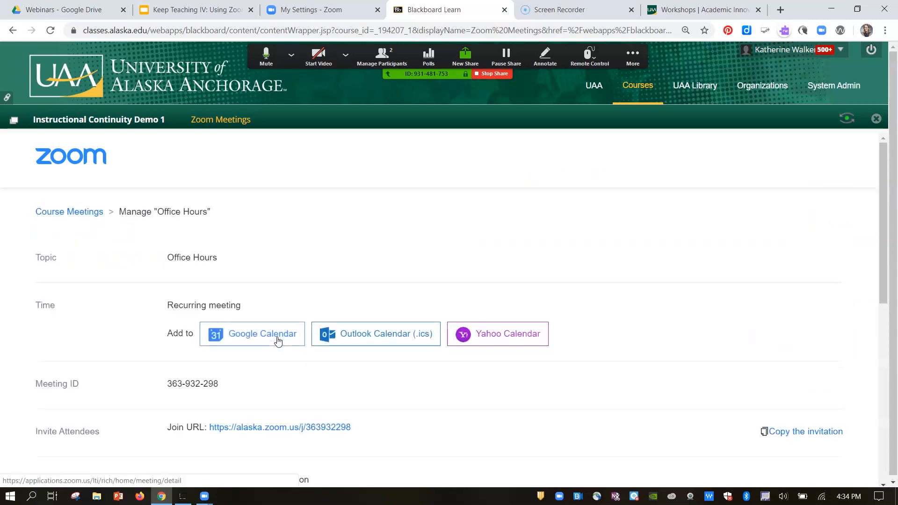
{"action": "scroll", "coordinate": [278, 342], "scroll_direction": "down", "scroll_amount": 5}
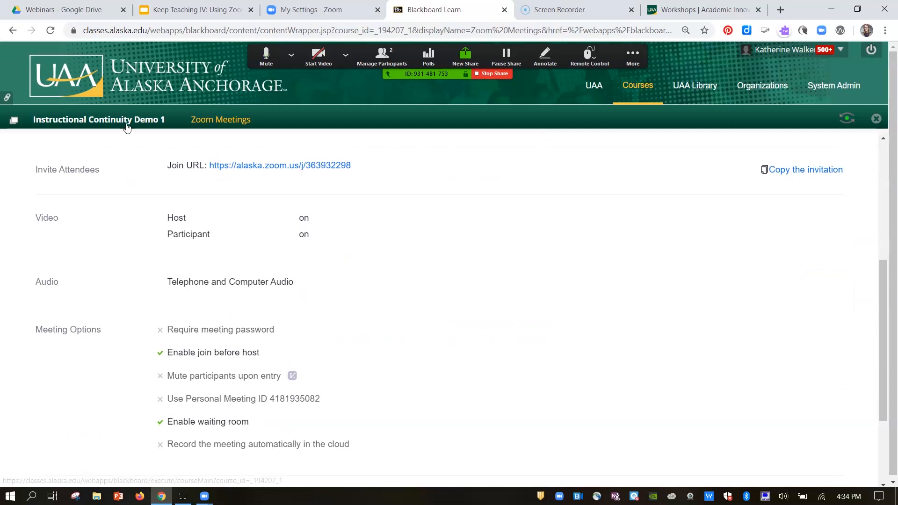
{"action": "left_click", "coordinate": [13, 31]}
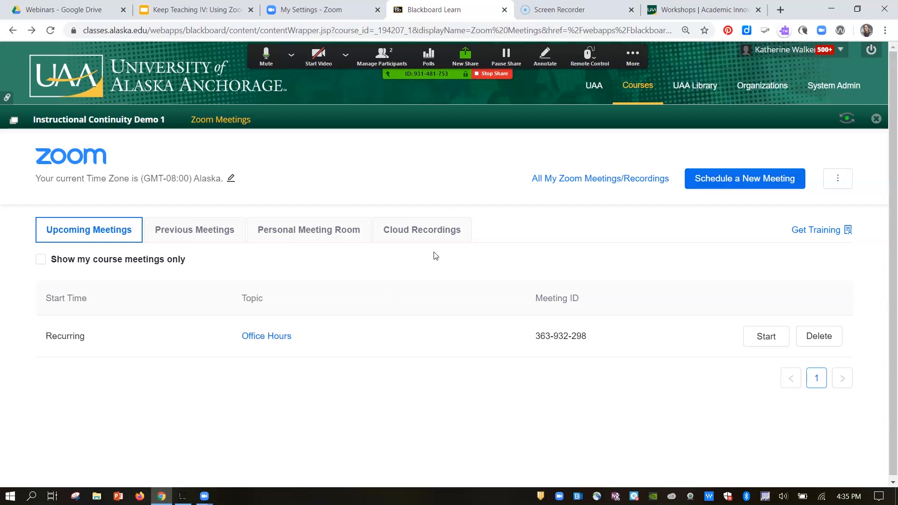
Step: View the cloud recordings and open the video recording of the Test meeting from Mar 17, 2020 13:05
{"action": "left_click", "coordinate": [434, 229]}
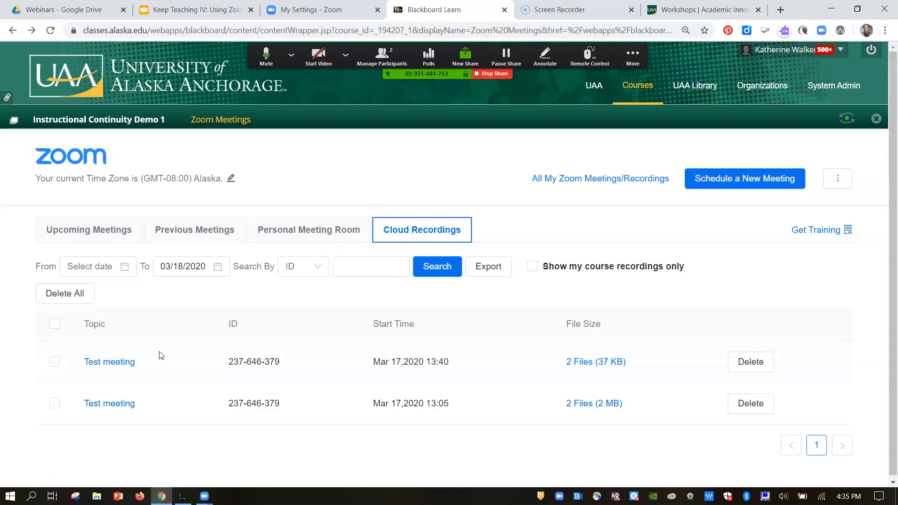
{"action": "left_click", "coordinate": [117, 405]}
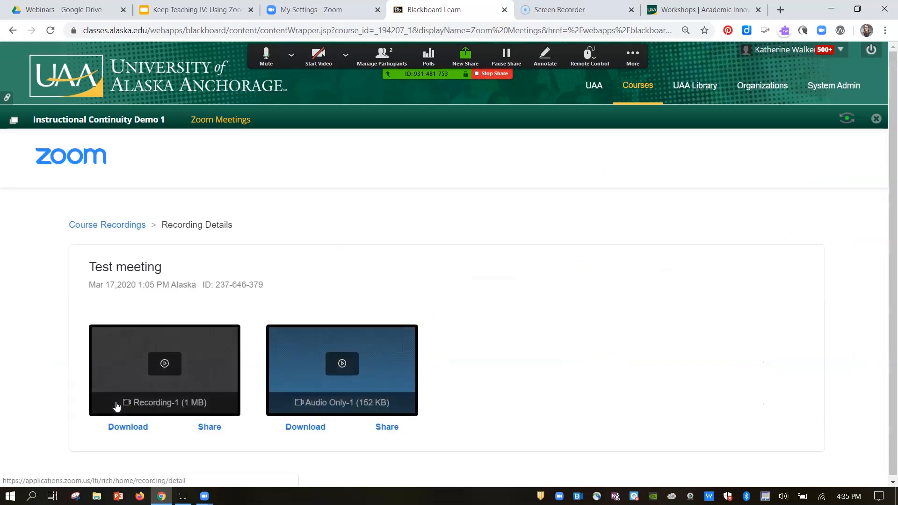
{"action": "left_click", "coordinate": [175, 365]}
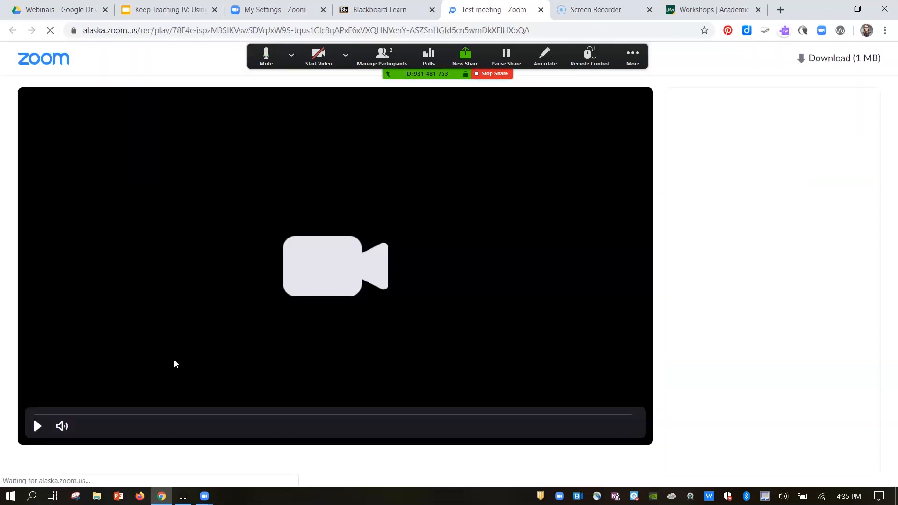